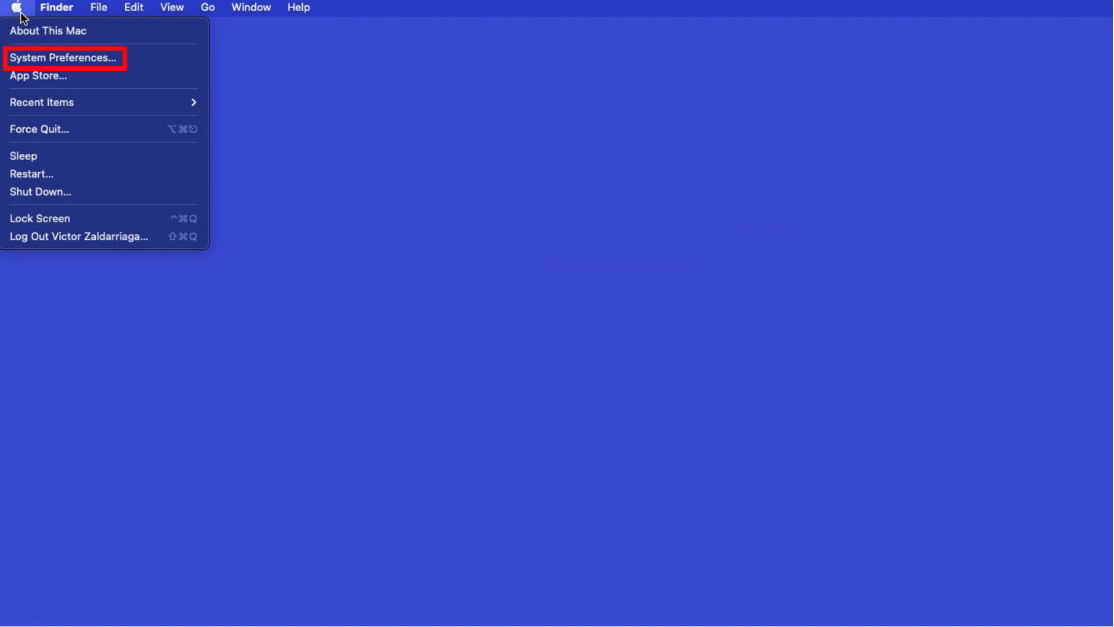
# Add the network-found Brother MFC-J1170DW from Printers & Scanners' add-printer list
pyautogui.click(115, 57)
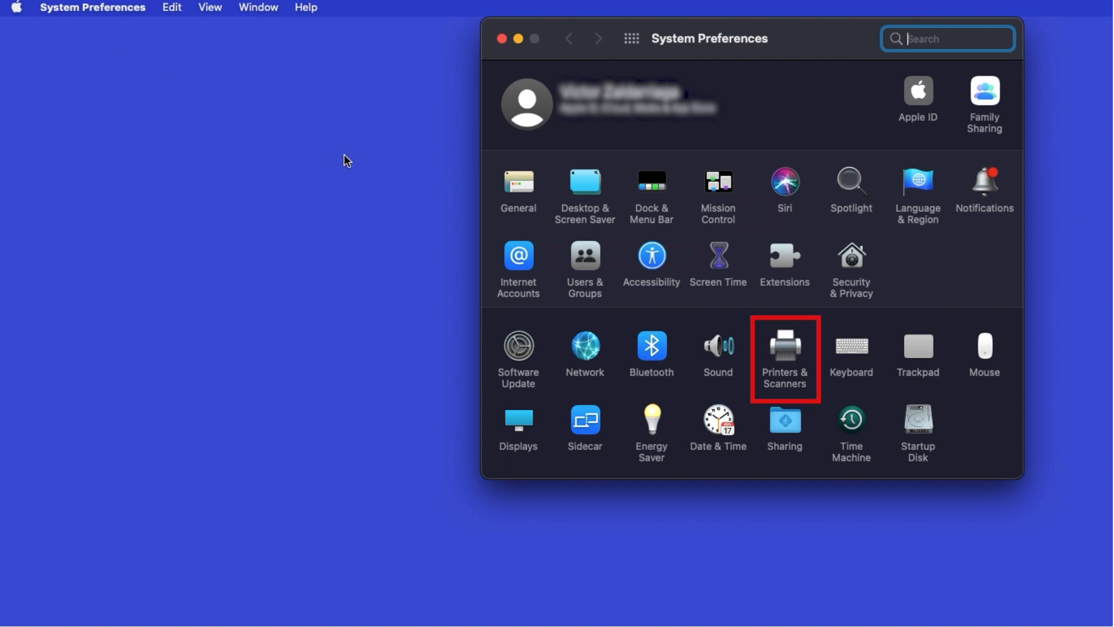
pyautogui.click(791, 353)
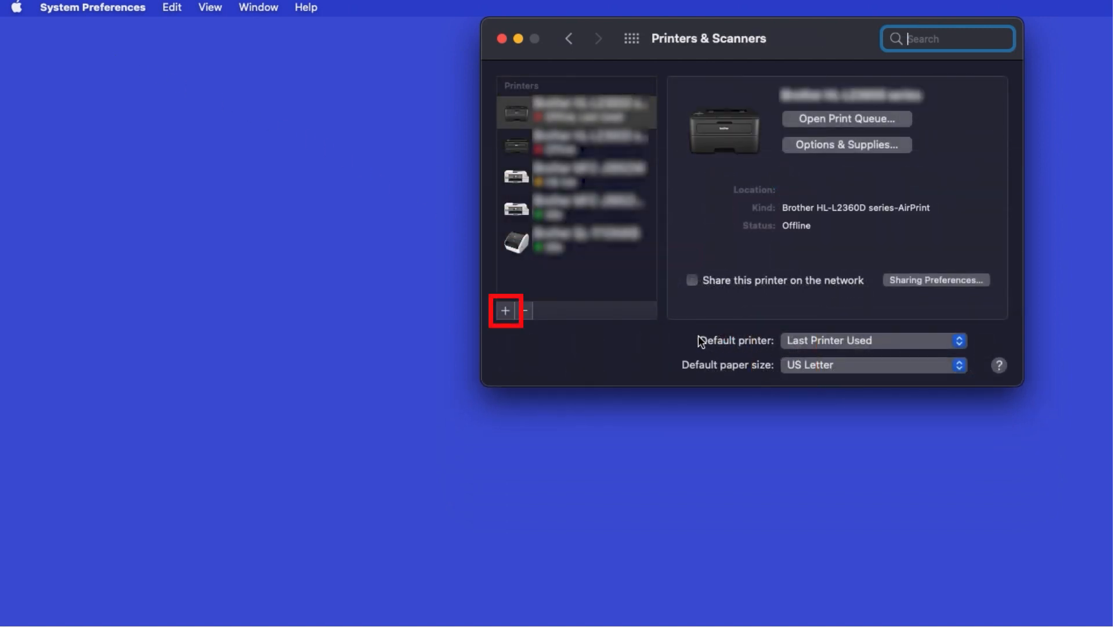
pyautogui.click(506, 311)
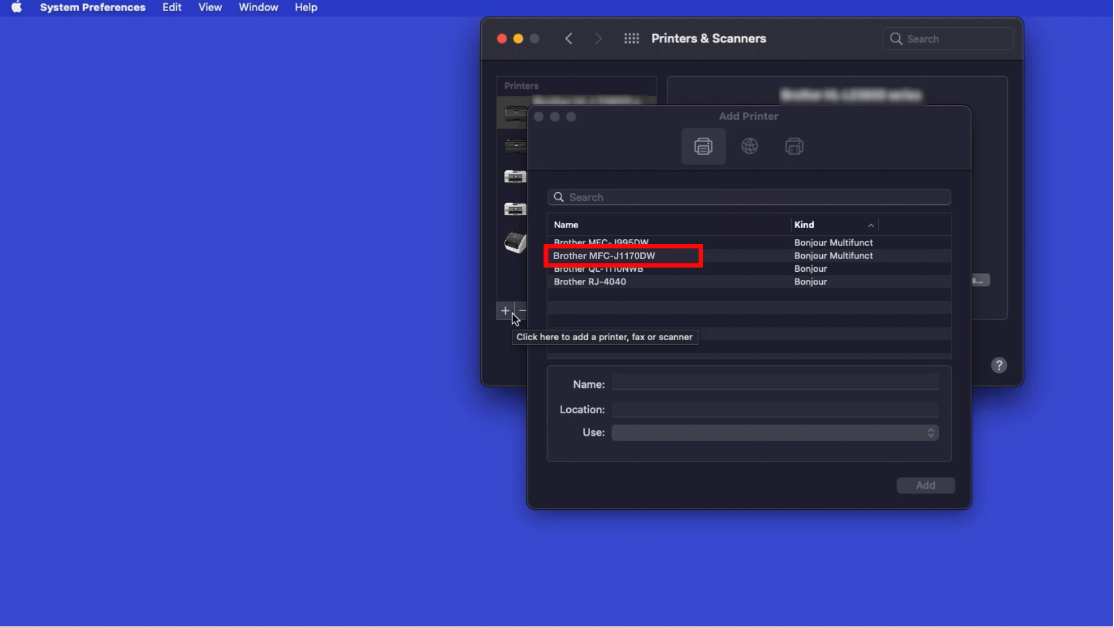
pyautogui.click(709, 257)
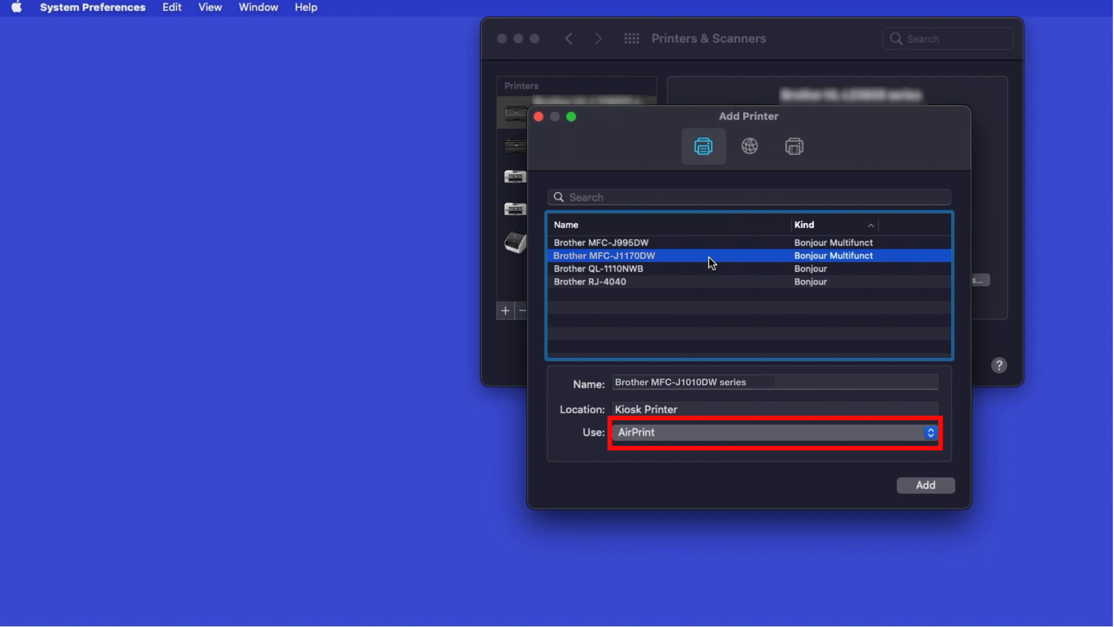
pyautogui.click(940, 482)
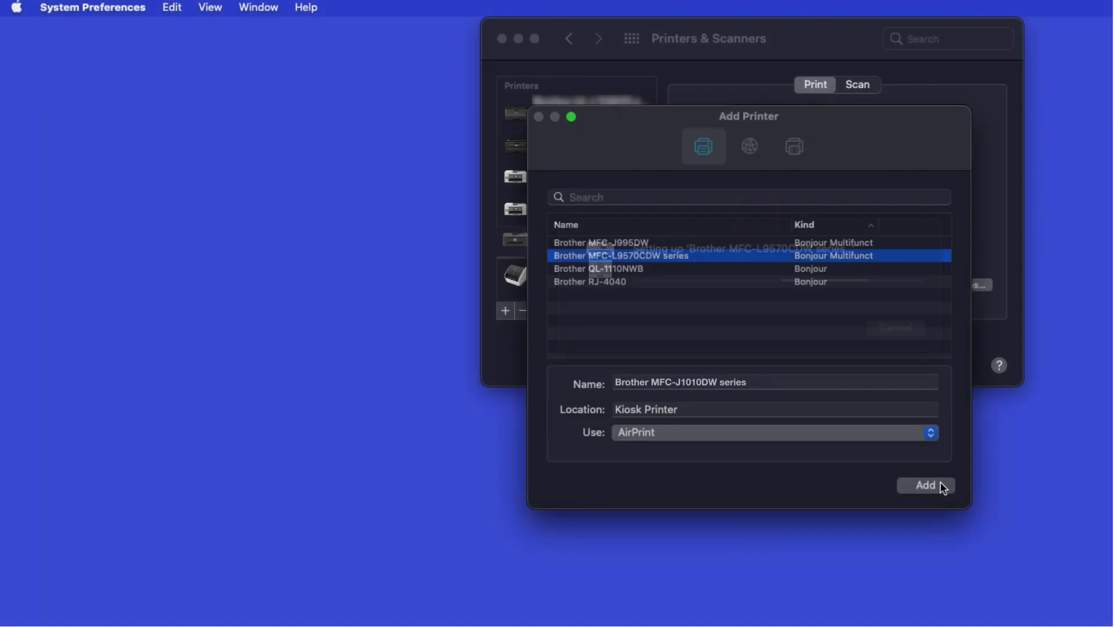
# Bring Finder to the front once the MFC-J1170DW series shows as Idle
pyautogui.click(944, 487)
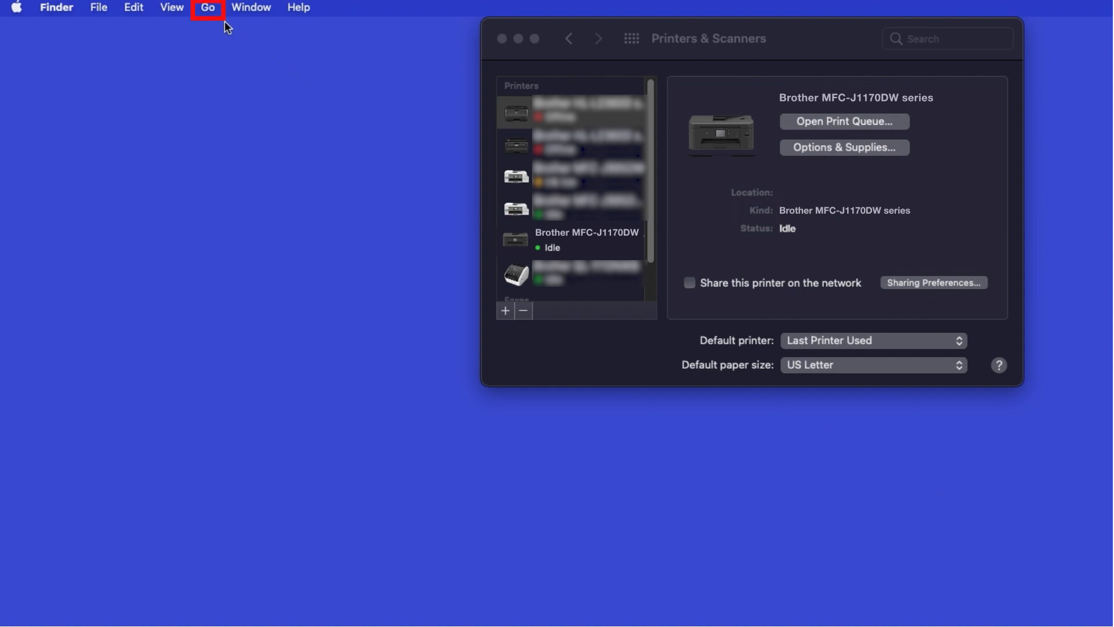
# Launch the App Store from Finder's Applications folder via the Go menu
pyautogui.click(209, 8)
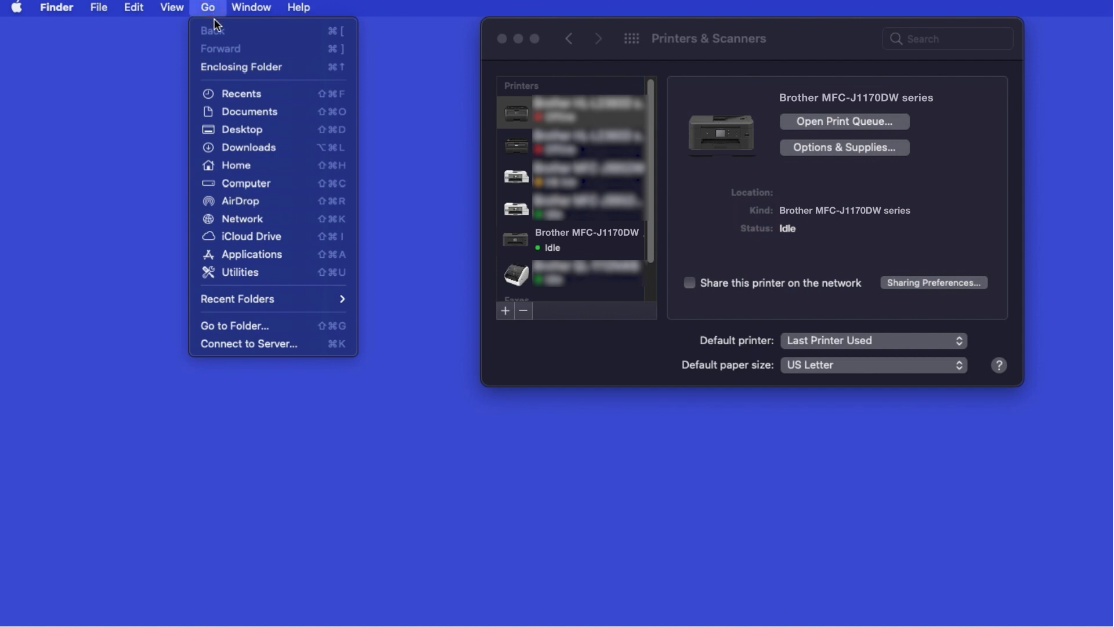
pyautogui.click(288, 257)
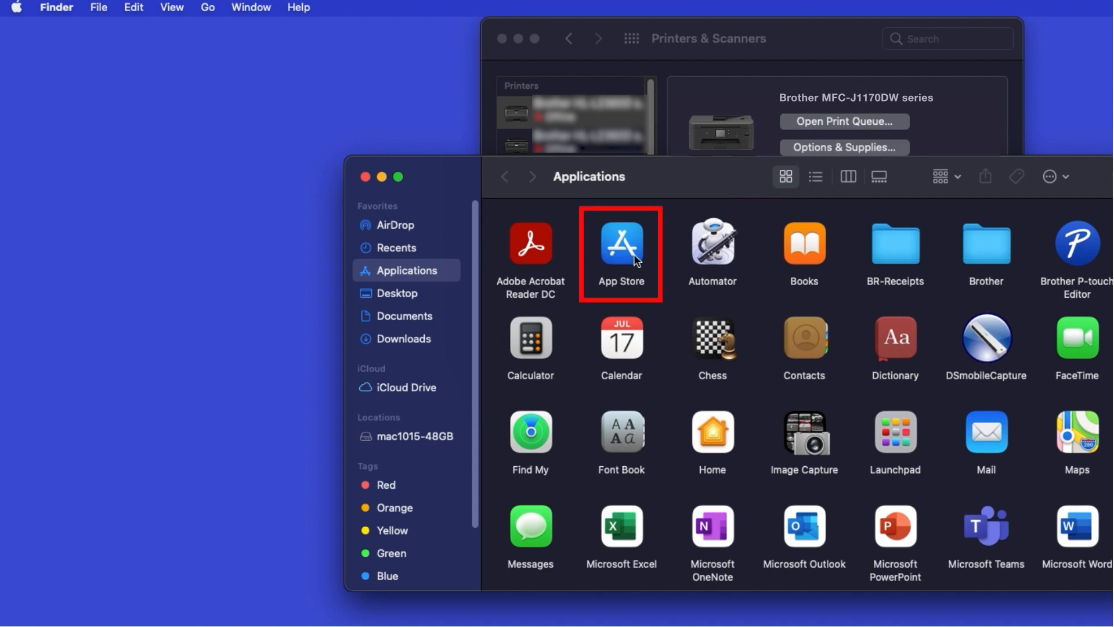
pyautogui.doubleClick(638, 255)
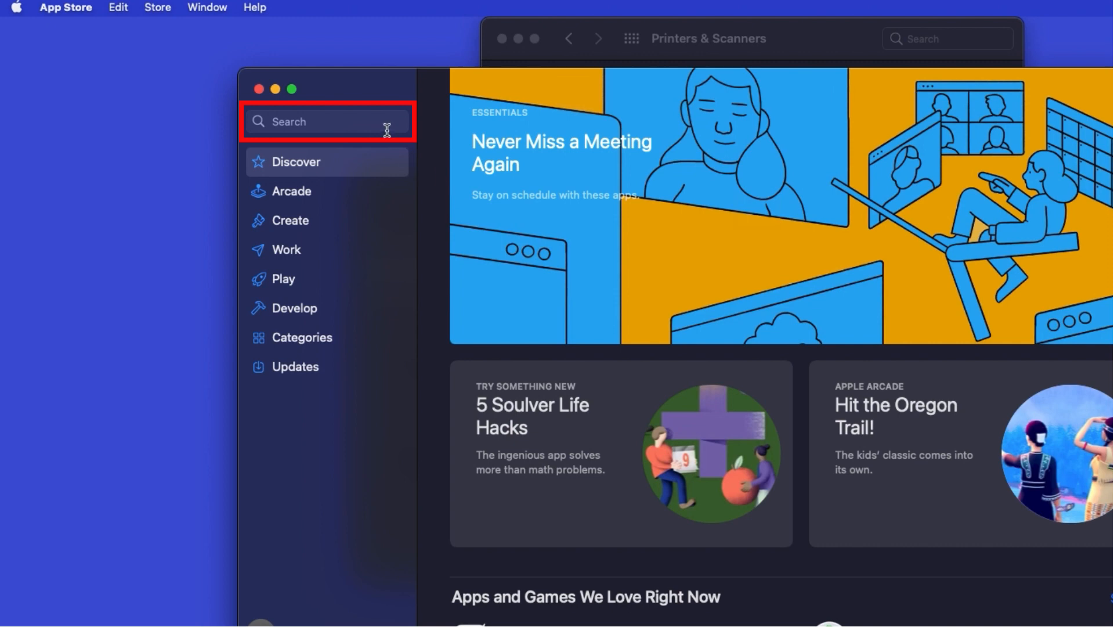
# Search the App Store for 'brother iprint&scan' and download Brother iPrint&Scan
pyautogui.click(387, 130)
pyautogui.write('brothe')
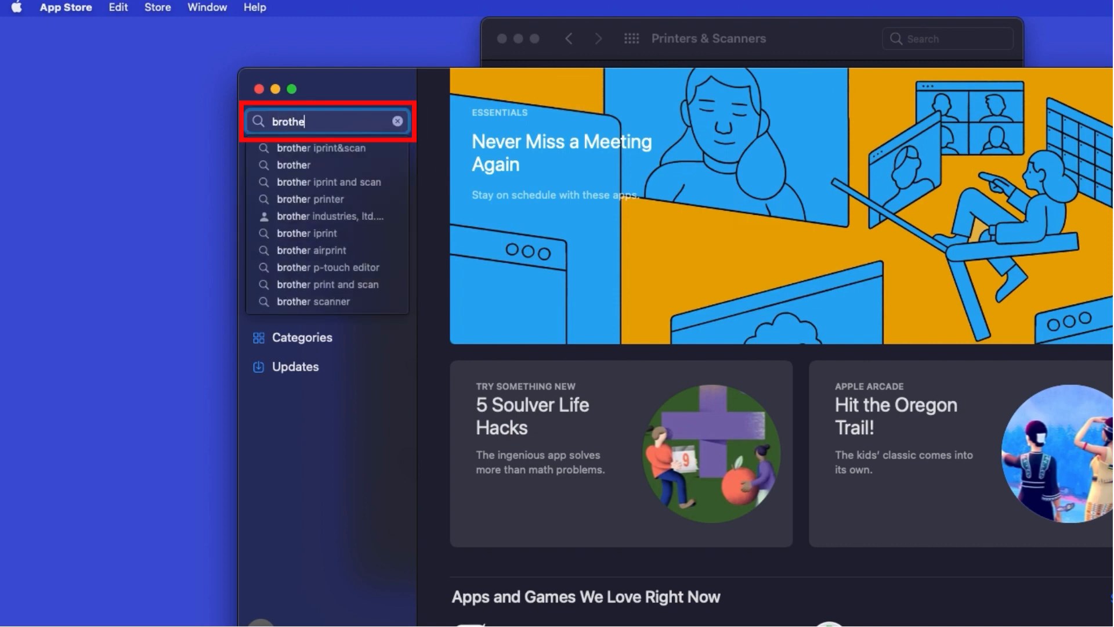
pyautogui.write('r iprint&scan')
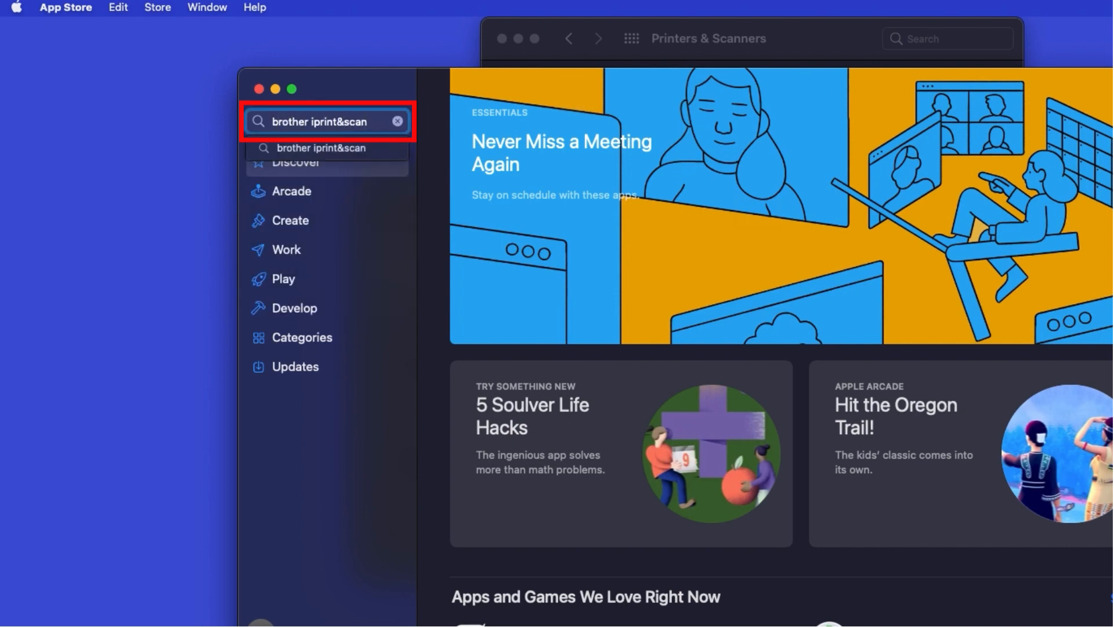
pyautogui.press('Return')
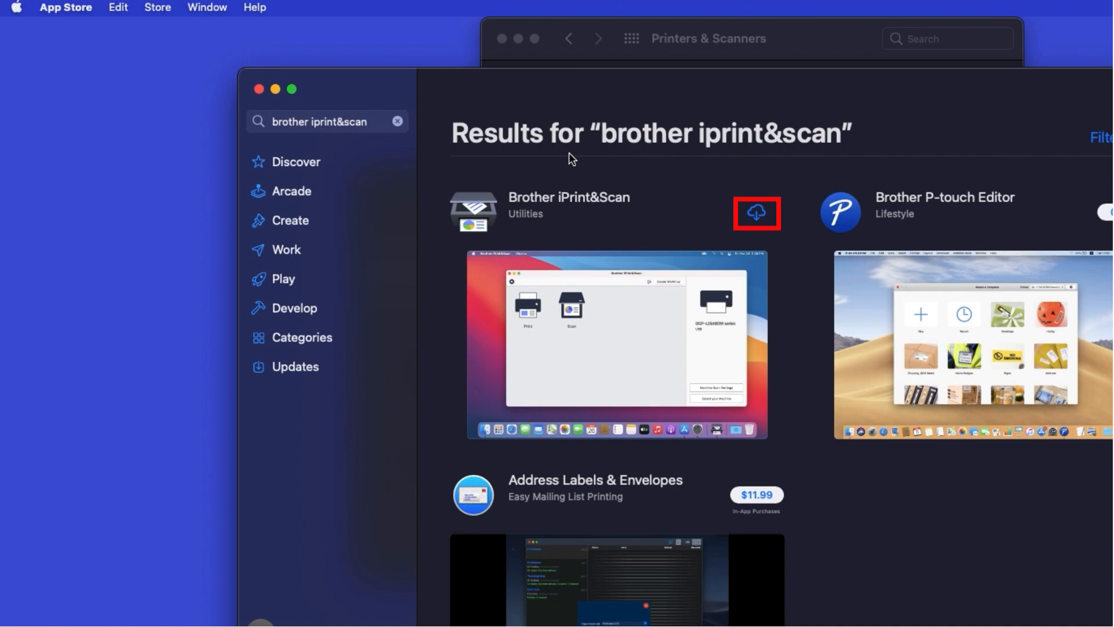
pyautogui.click(757, 211)
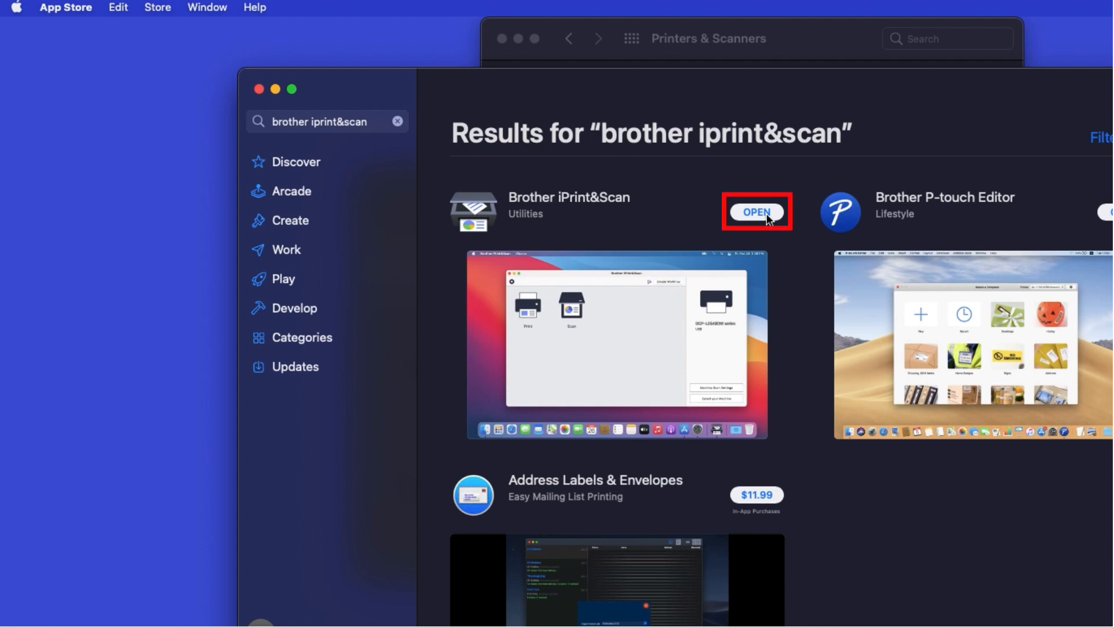
# Launch Brother iPrint&Scan, accept its privacy policy and start machine selection
pyautogui.click(756, 212)
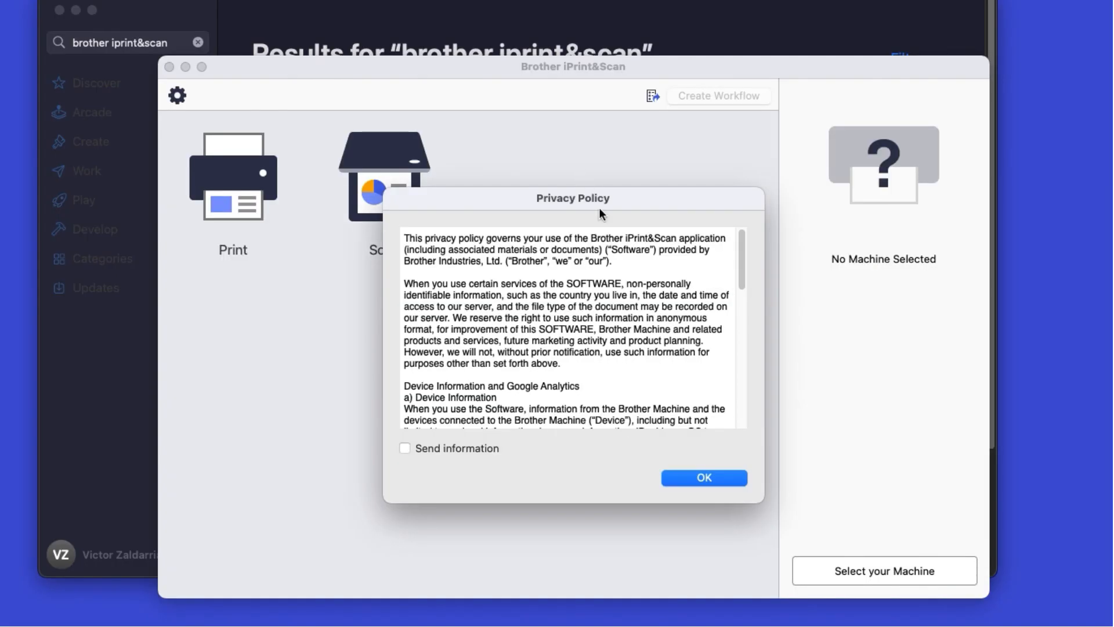
pyautogui.click(737, 480)
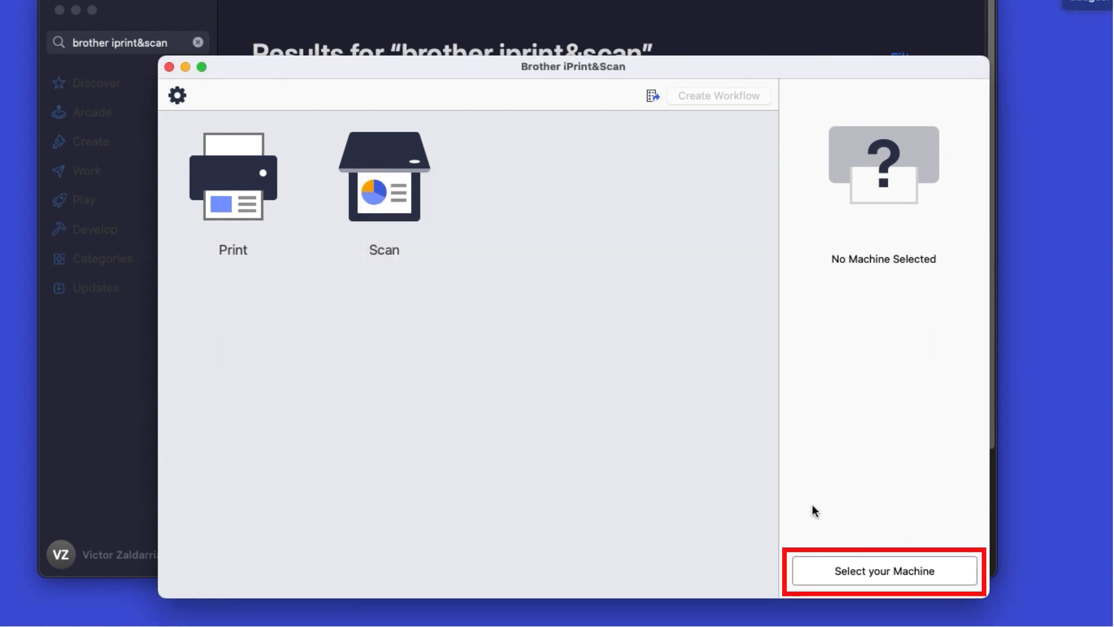
pyautogui.click(948, 572)
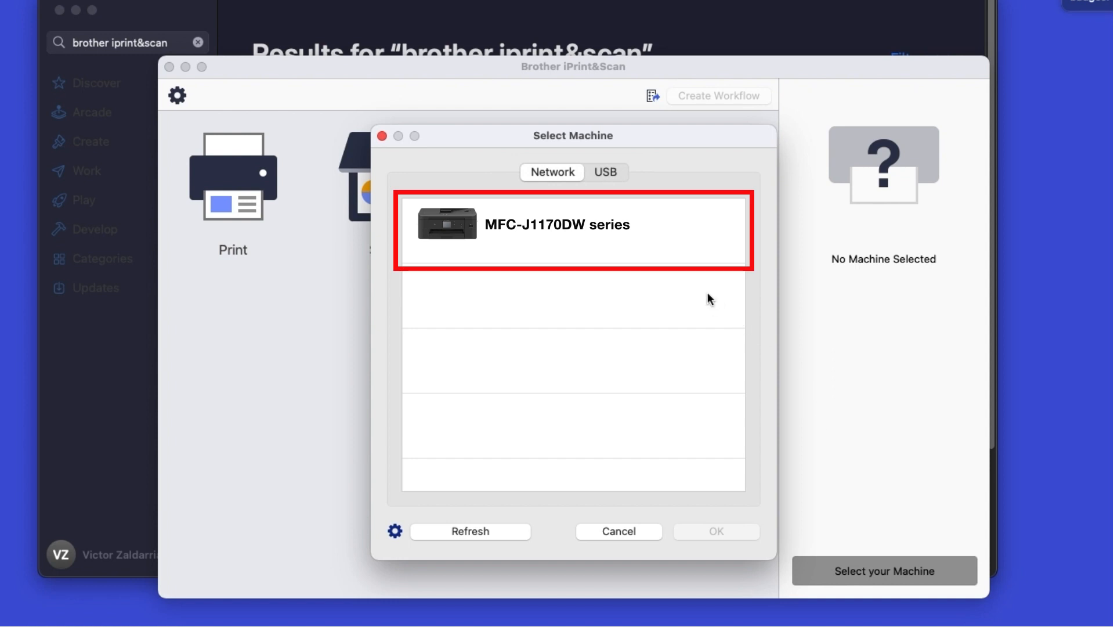
# Choose the MFC-J1170DW series as the app's machine and confirm the selection
pyautogui.click(684, 244)
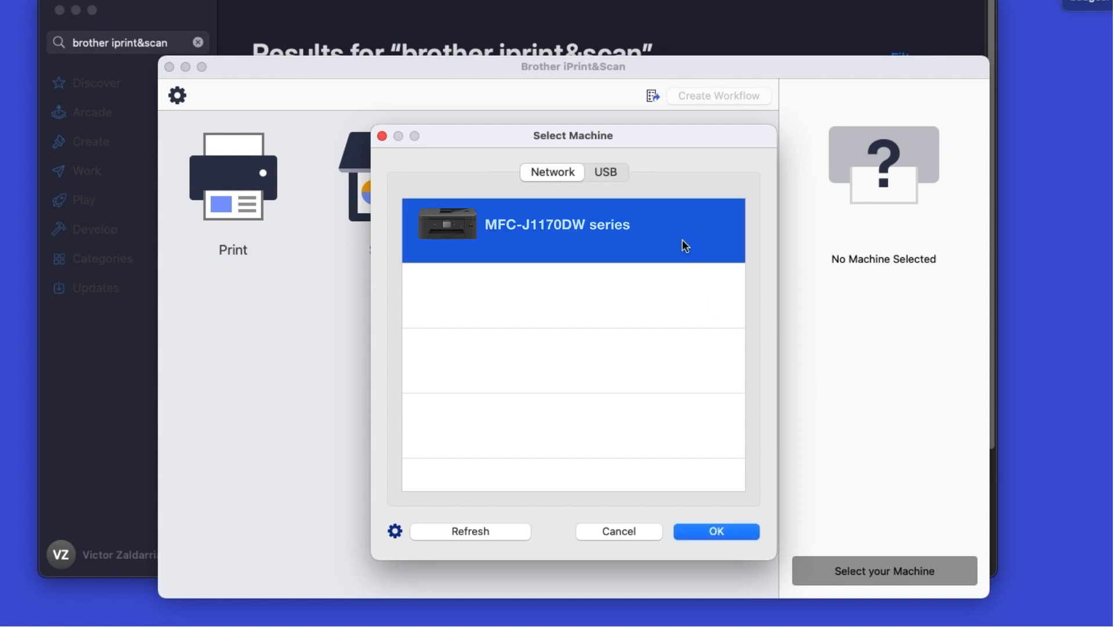
pyautogui.click(737, 529)
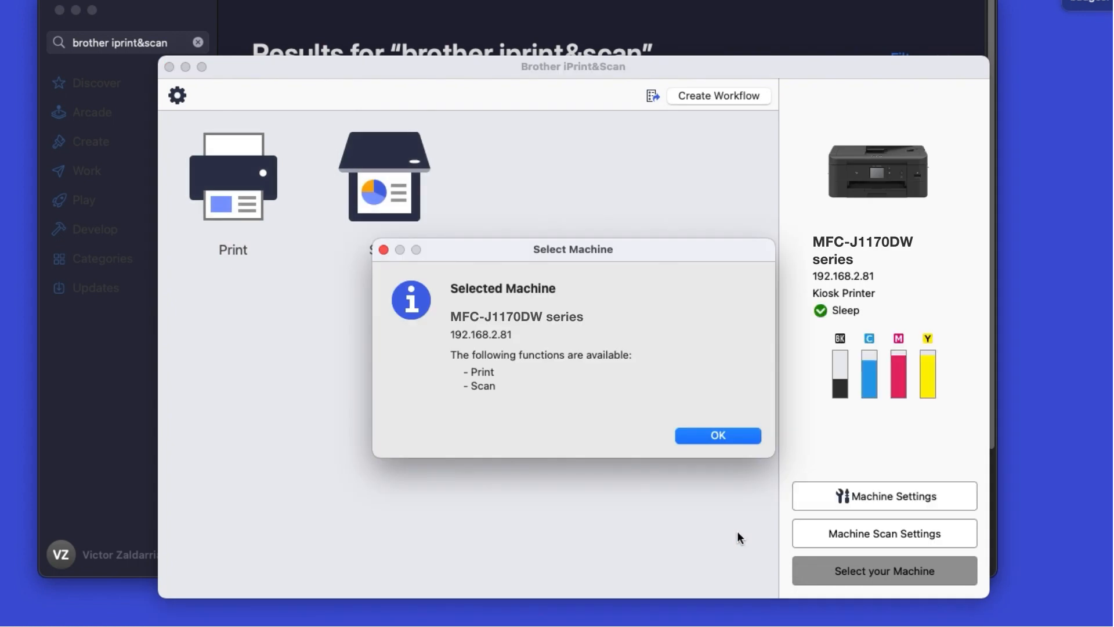
pyautogui.click(754, 437)
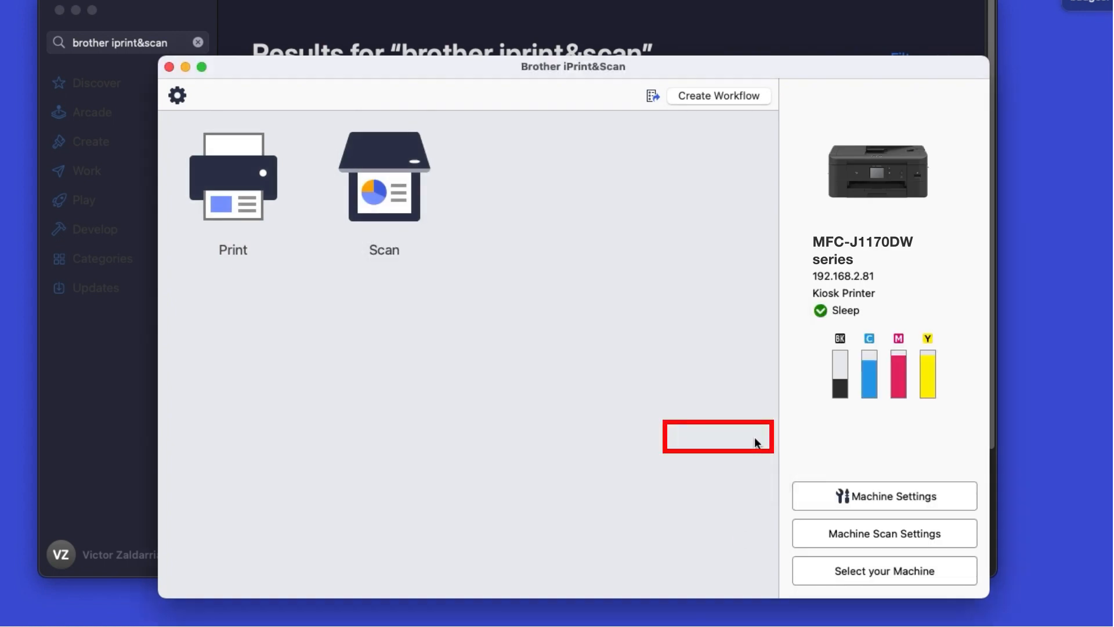